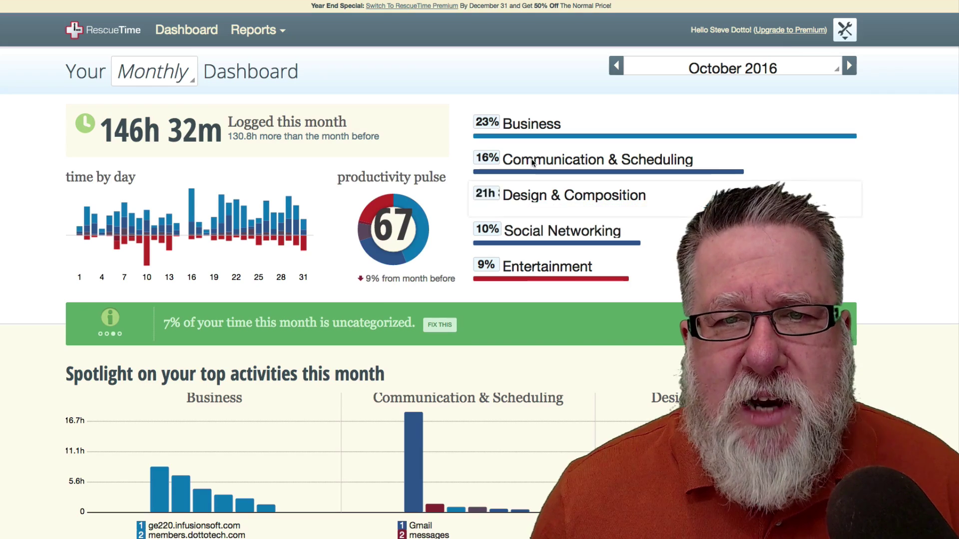
{"action": "mouse_move", "coordinate": [526, 147]}
{"action": "mouse_move", "coordinate": [724, 270]}
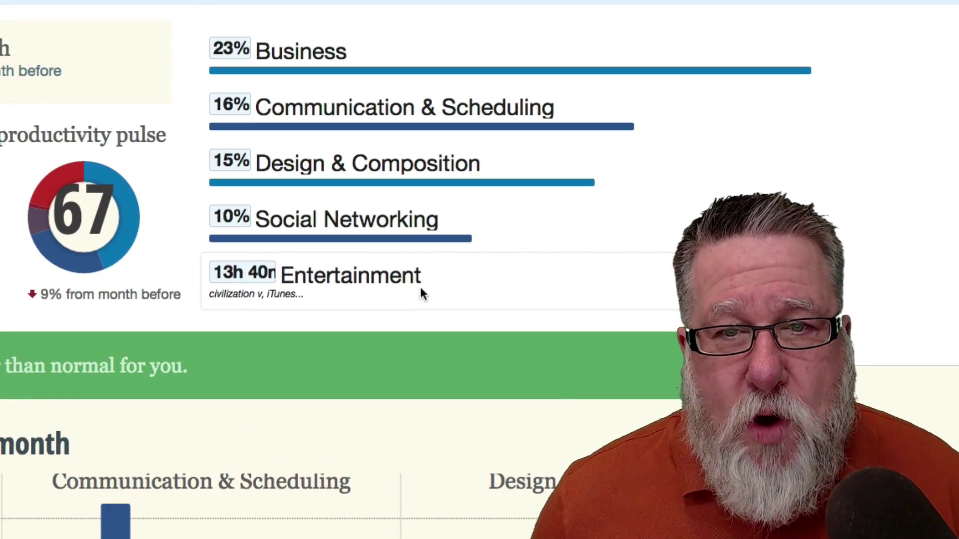
{"action": "mouse_move", "coordinate": [533, 200]}
{"action": "mouse_move", "coordinate": [652, 229]}
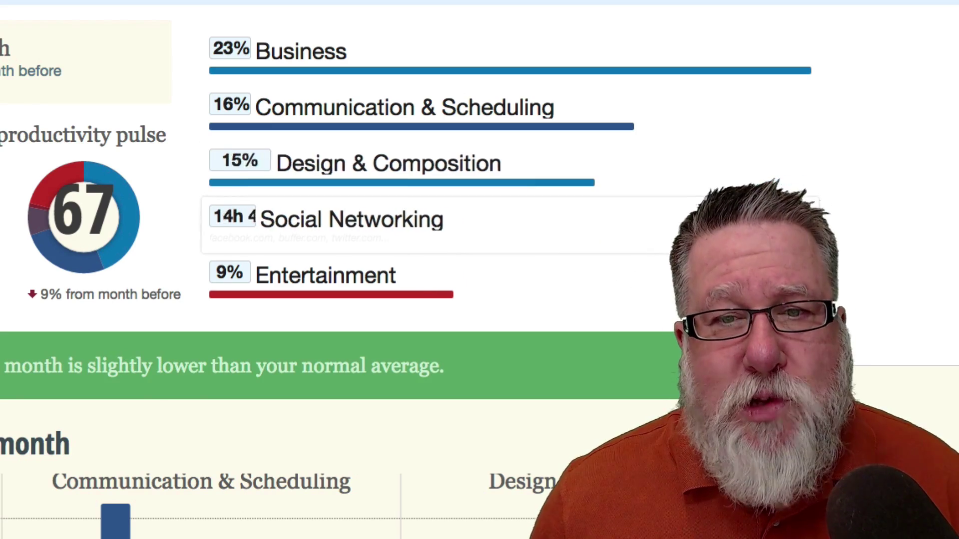
{"action": "mouse_move", "coordinate": [694, 282]}
{"action": "mouse_move", "coordinate": [392, 64]}
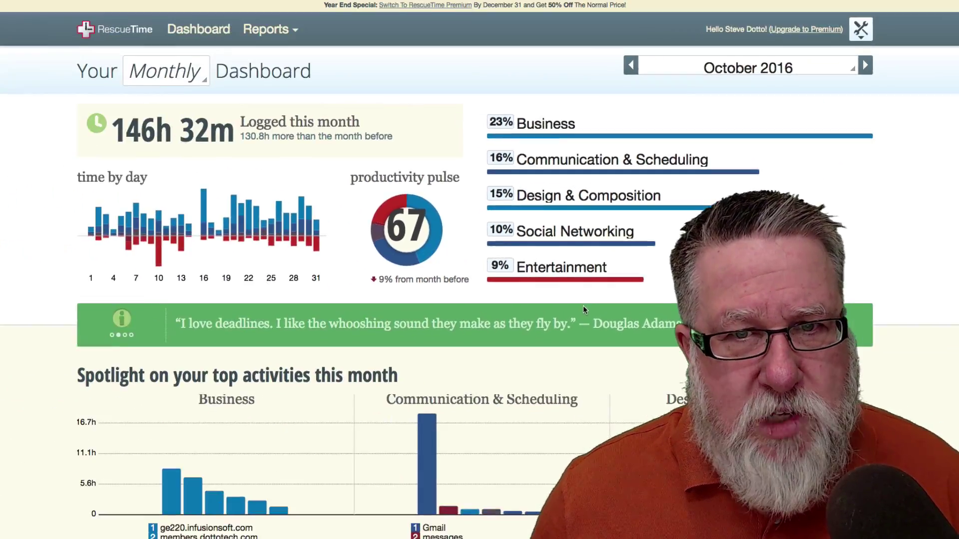
Review the Spotlight charts and October distracting-time goal (32h 21m, 104%), then open the wrench settings menu
{"action": "scroll", "coordinate": [582, 308], "scroll_direction": "down", "scroll_amount": 5}
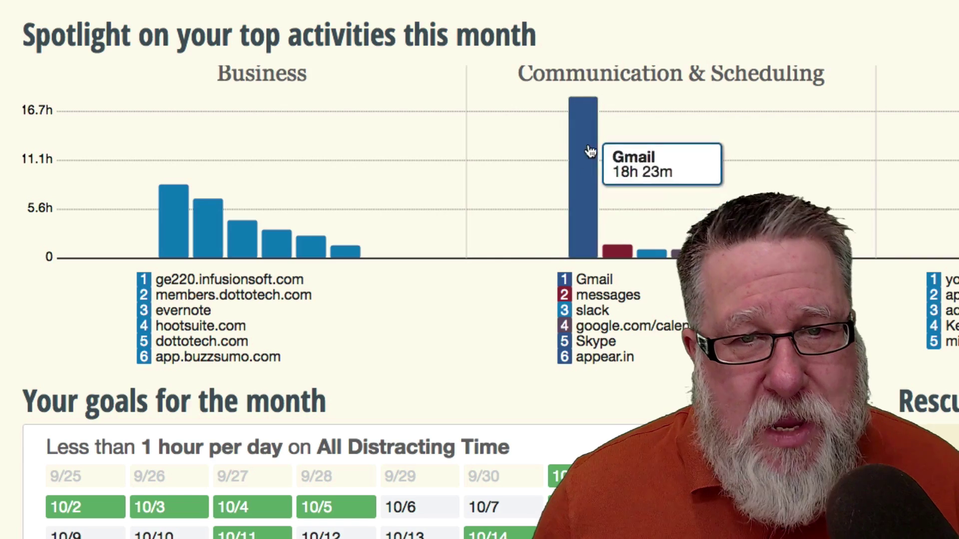
{"action": "mouse_move", "coordinate": [591, 159]}
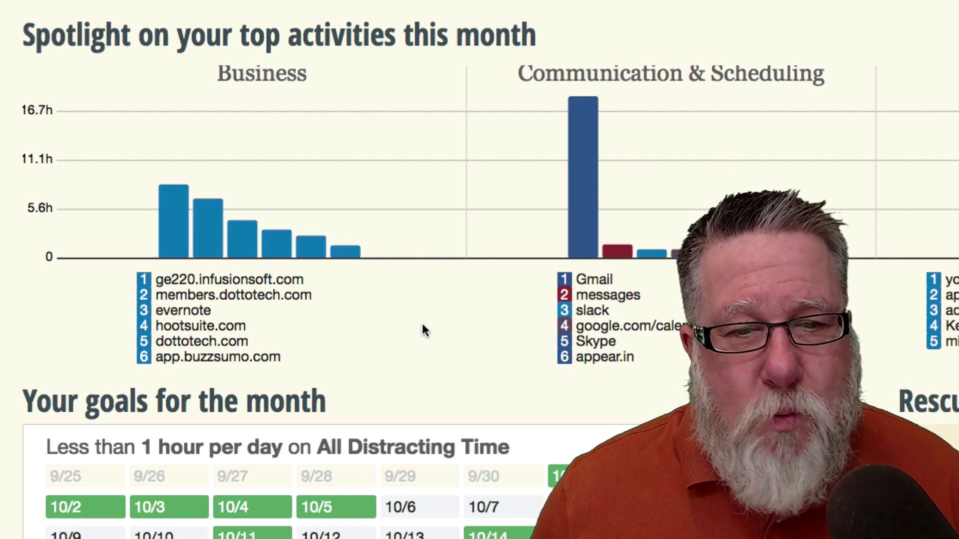
{"action": "scroll", "coordinate": [421, 322], "scroll_direction": "down", "scroll_amount": 6}
{"action": "scroll", "coordinate": [418, 278], "scroll_direction": "down", "scroll_amount": 1}
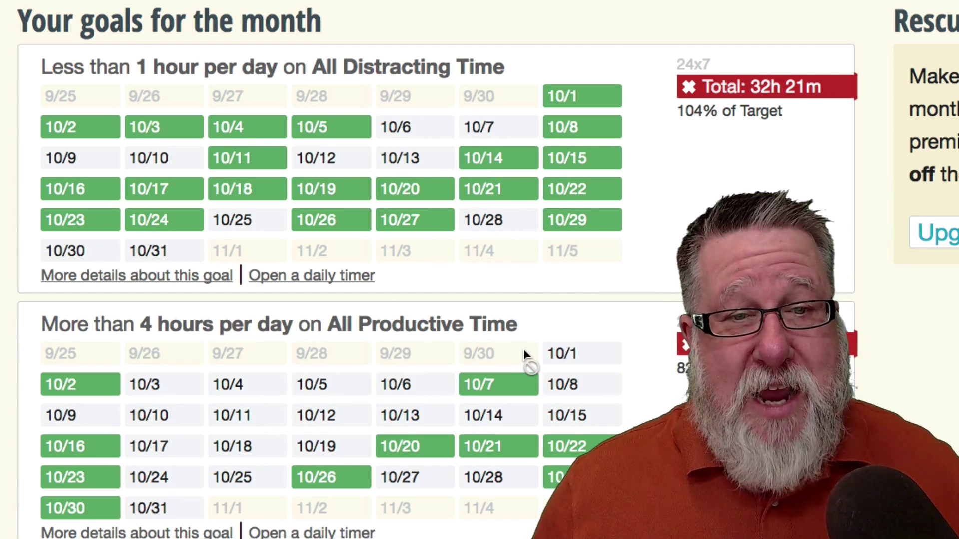
{"action": "scroll", "coordinate": [524, 351], "scroll_direction": "up", "scroll_amount": 5}
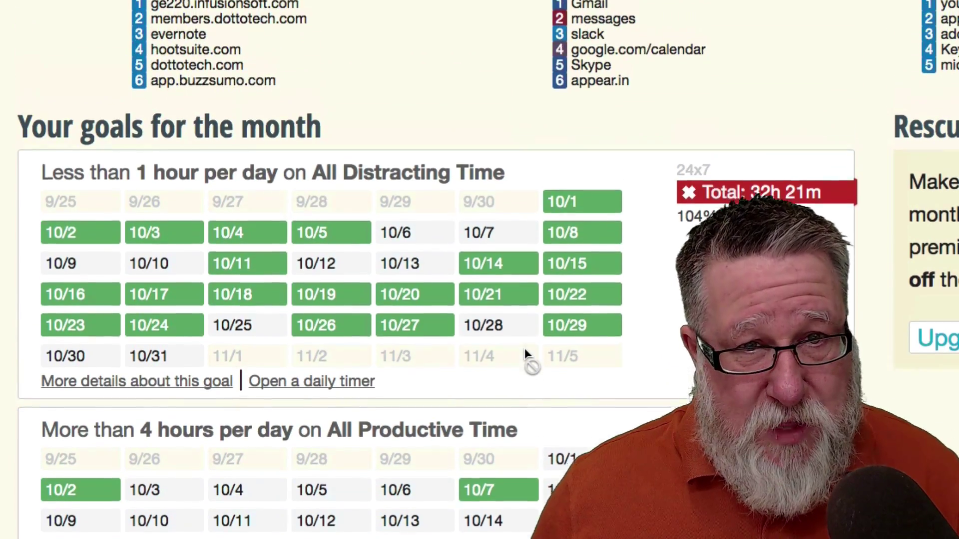
{"action": "scroll", "coordinate": [524, 349], "scroll_direction": "up", "scroll_amount": 10}
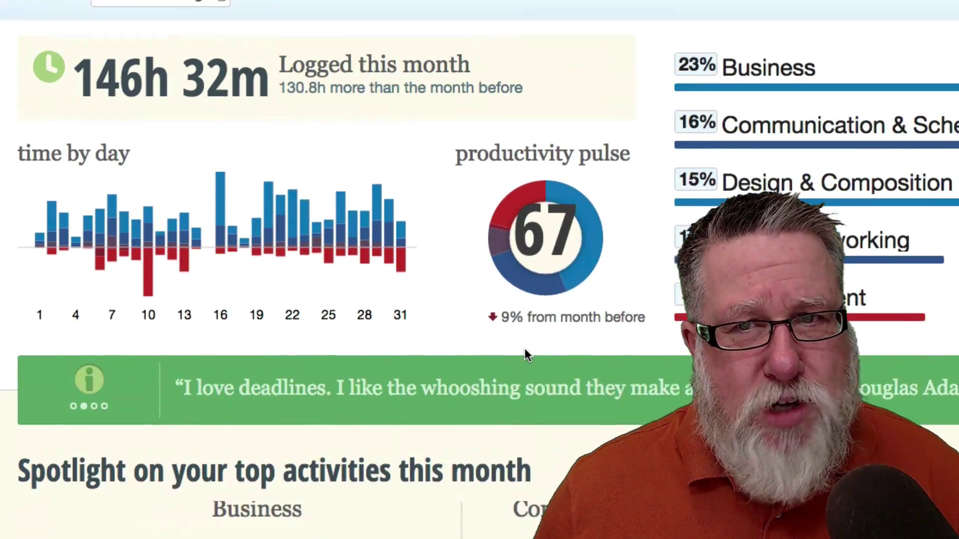
{"action": "left_click", "coordinate": [736, 60]}
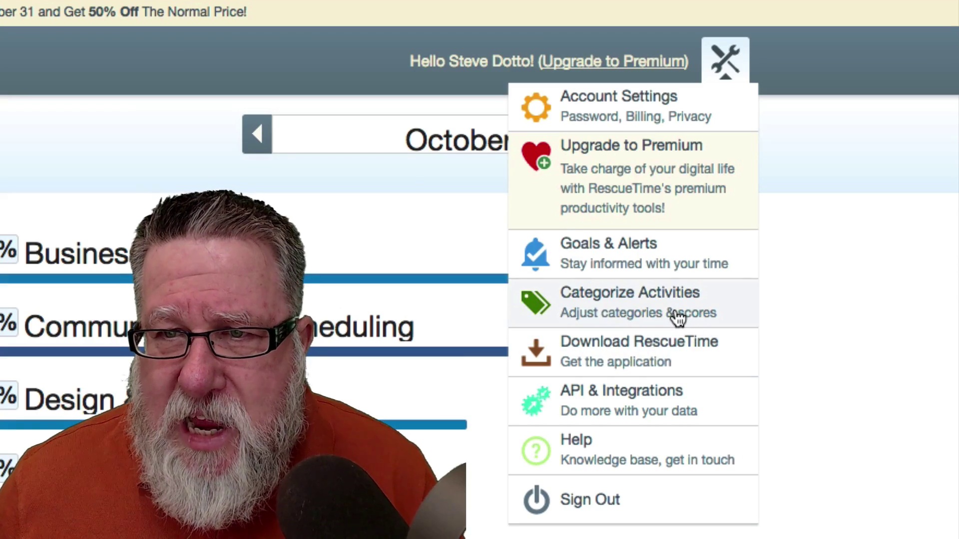
Go to Categorize Activities and view facebook.com's productivity score choices, leaving it Productive
{"action": "left_click", "coordinate": [637, 310]}
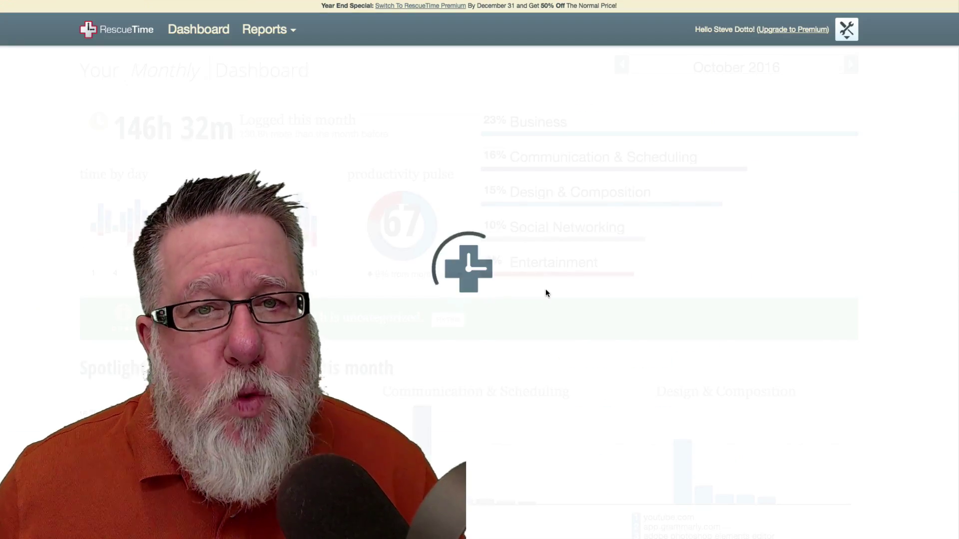
{"action": "scroll", "coordinate": [543, 293], "scroll_direction": "down", "scroll_amount": 10}
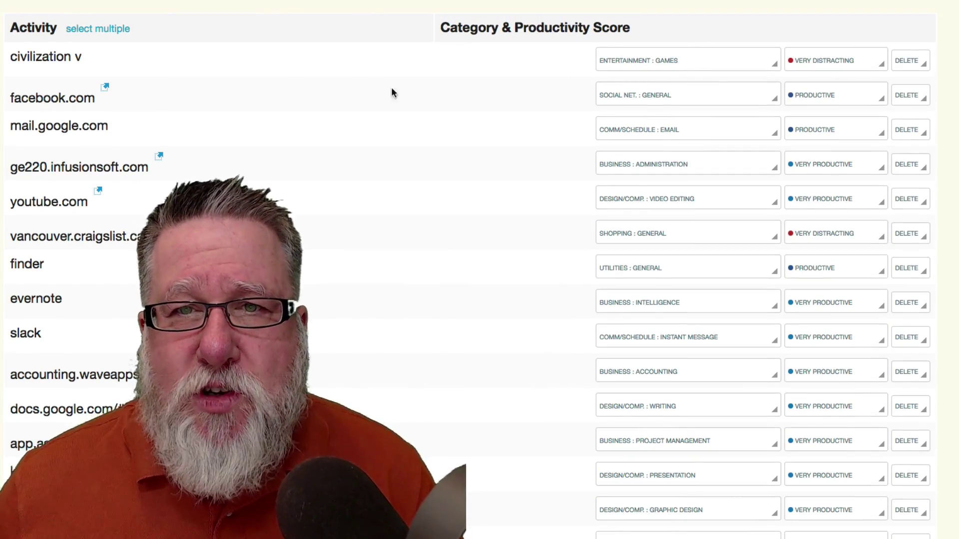
{"action": "left_click", "coordinate": [906, 68]}
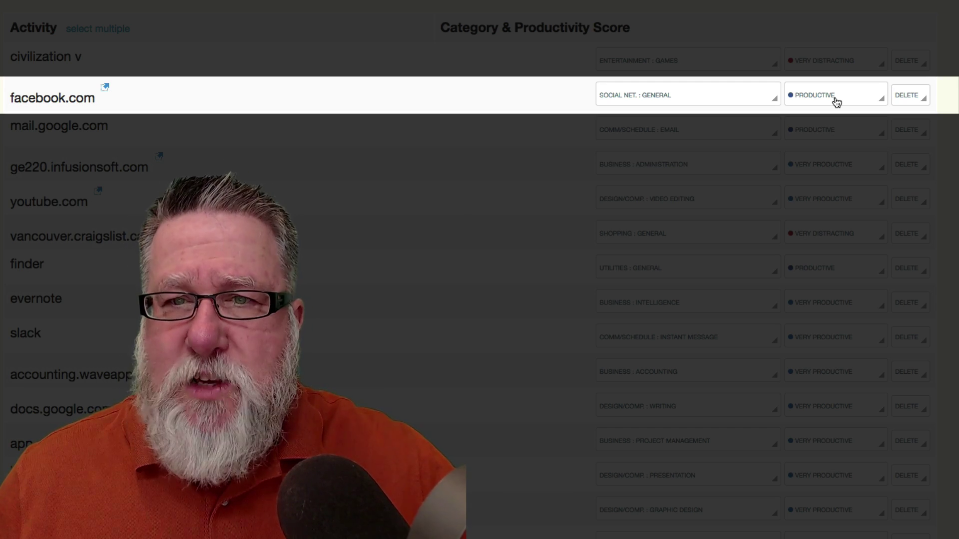
{"action": "left_click", "coordinate": [835, 97]}
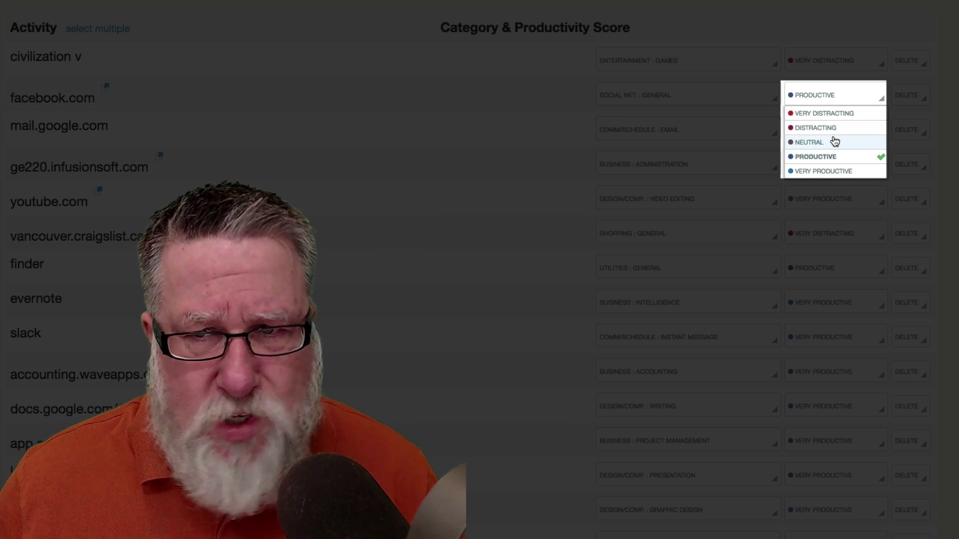
{"action": "scroll", "coordinate": [835, 150], "scroll_direction": "down", "scroll_amount": 1}
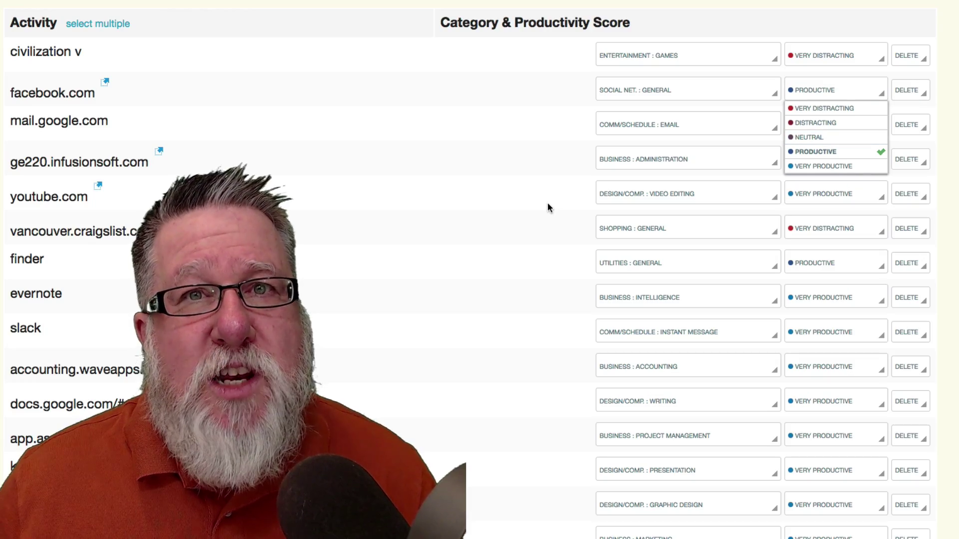
{"action": "scroll", "coordinate": [449, 235], "scroll_direction": "down", "scroll_amount": 1}
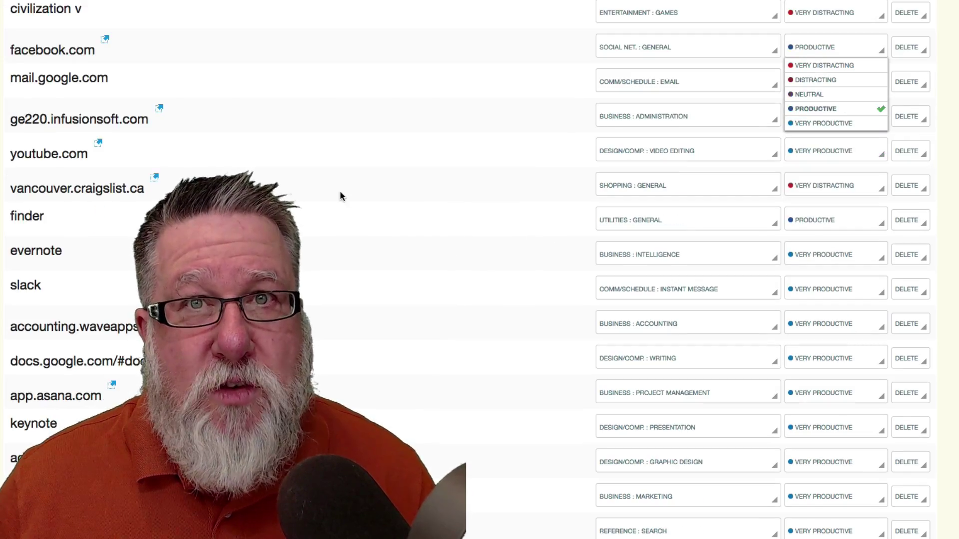
{"action": "left_click", "coordinate": [353, 186]}
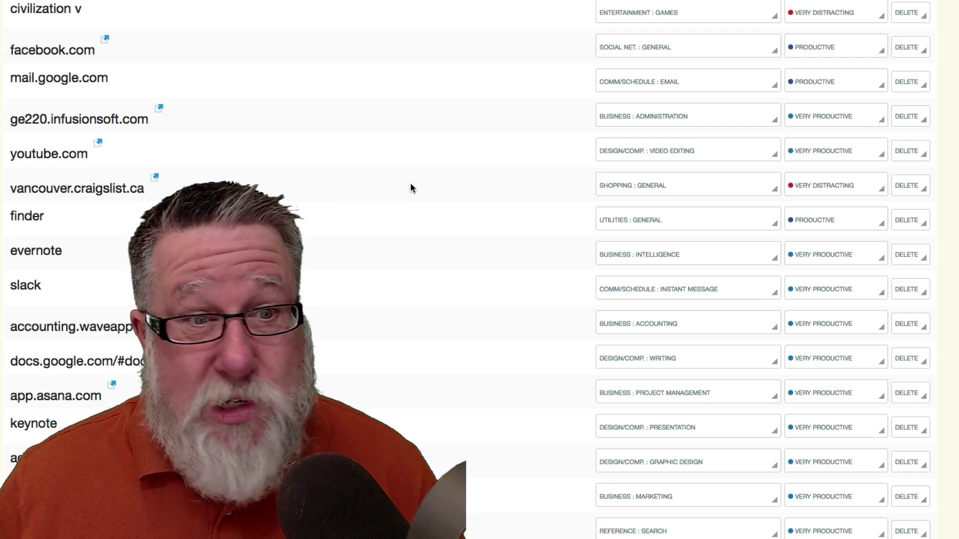
{"action": "scroll", "coordinate": [417, 187], "scroll_direction": "up", "scroll_amount": 5}
{"action": "scroll", "coordinate": [422, 185], "scroll_direction": "up", "scroll_amount": 3}
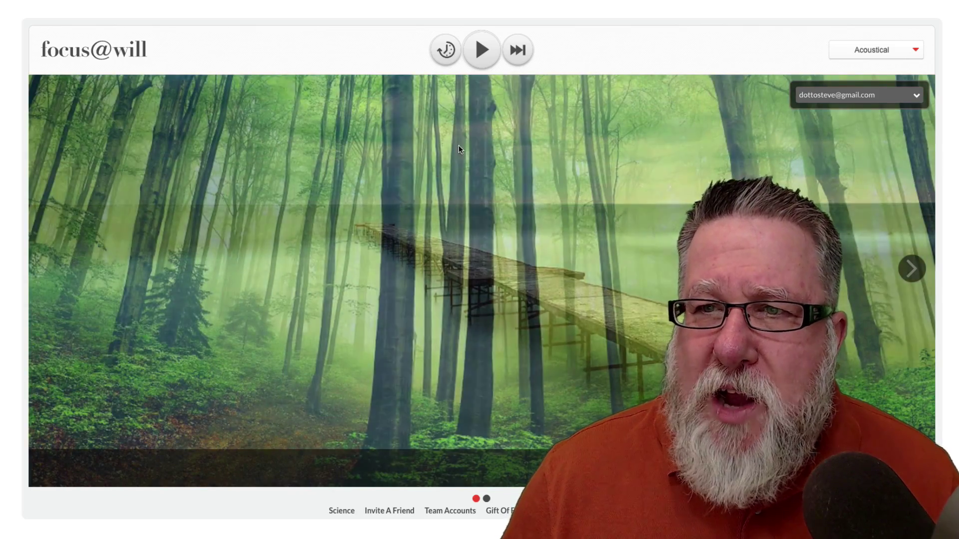
Start focus@will playback on the Acoustical music channel
{"action": "left_click", "coordinate": [477, 58]}
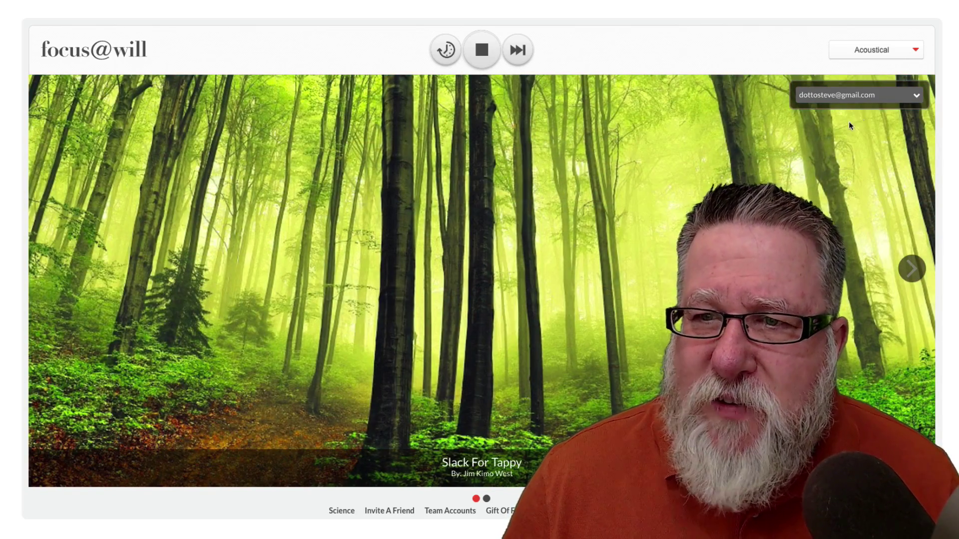
{"action": "left_click", "coordinate": [889, 55]}
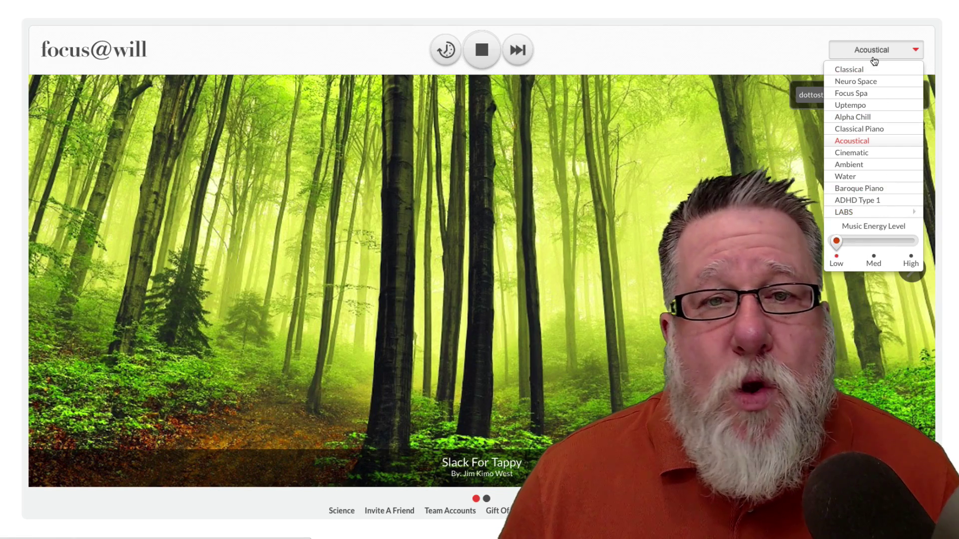
{"action": "mouse_move", "coordinate": [875, 212]}
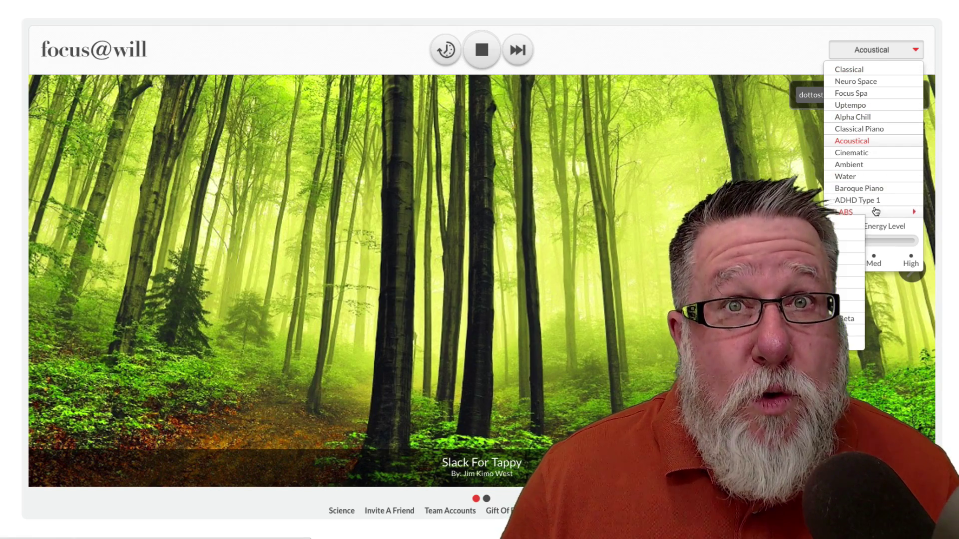
{"action": "left_click", "coordinate": [774, 53]}
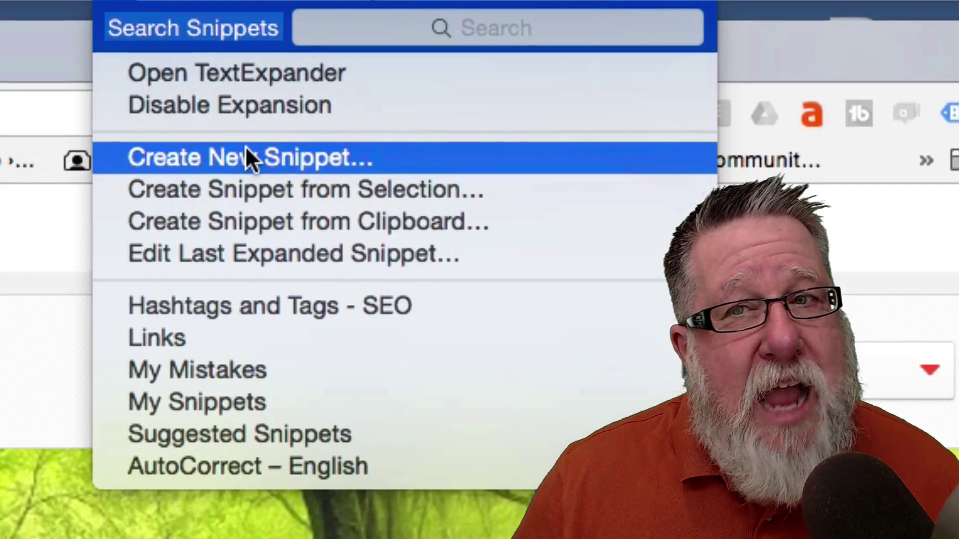
Create a new plain-text snippet containing the pasted Rescue Time, Focus@Will and TextExpander links
{"action": "left_click", "coordinate": [246, 155]}
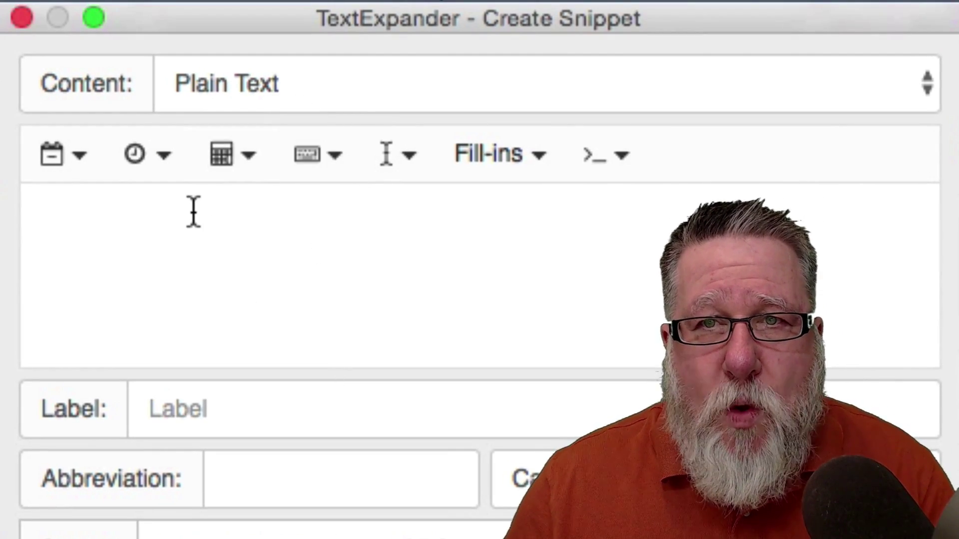
{"action": "key", "text": "super+v"}
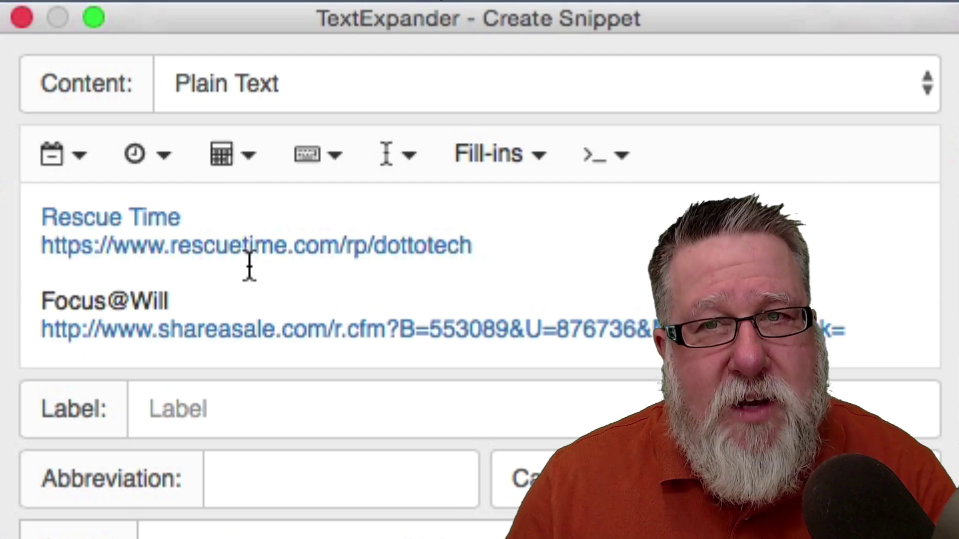
{"action": "scroll", "coordinate": [250, 267], "scroll_direction": "down", "scroll_amount": 5}
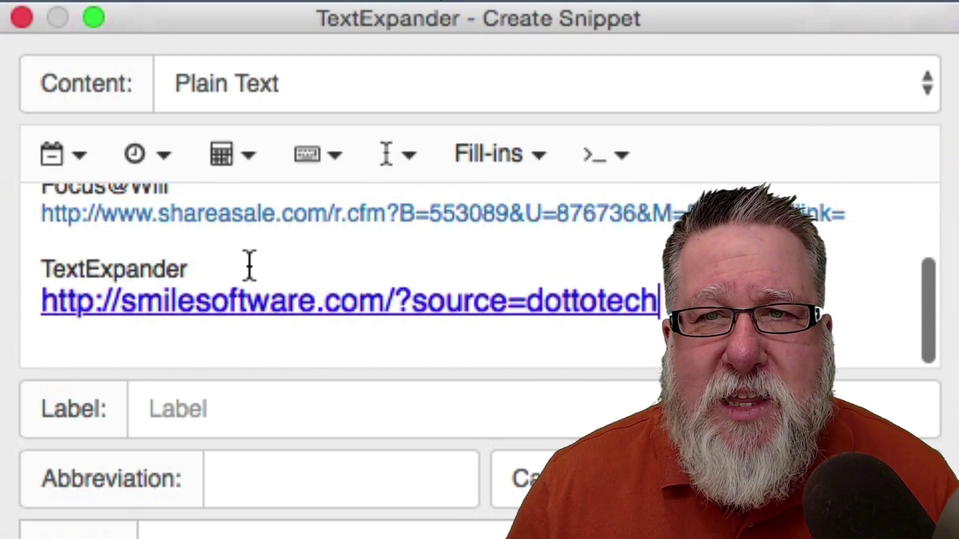
{"action": "scroll", "coordinate": [249, 267], "scroll_direction": "up", "scroll_amount": 5}
{"action": "scroll", "coordinate": [249, 267], "scroll_direction": "down", "scroll_amount": 5}
{"action": "scroll", "coordinate": [249, 267], "scroll_direction": "up", "scroll_amount": 5}
{"action": "scroll", "coordinate": [250, 267], "scroll_direction": "down", "scroll_amount": 5}
{"action": "left_click", "coordinate": [293, 486]}
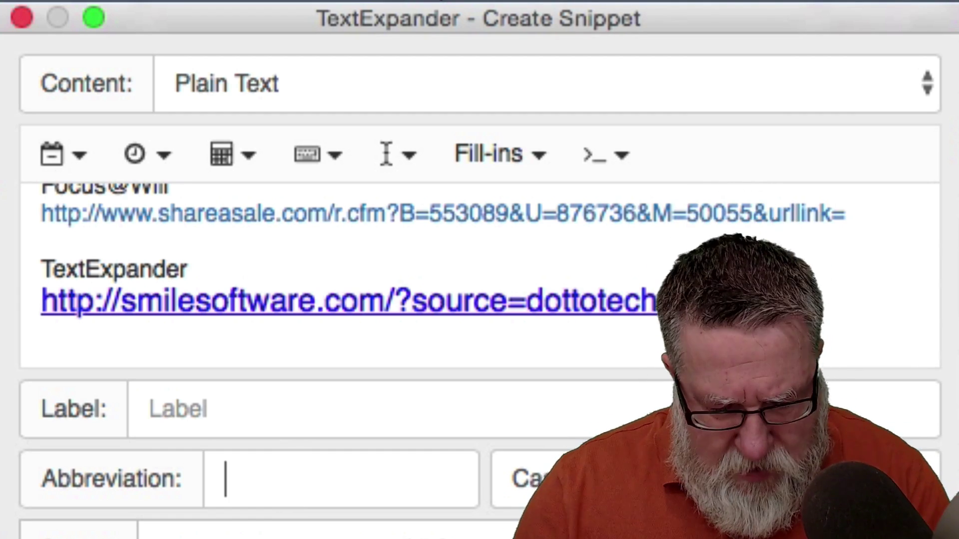
Give the snippet the abbreviation #2017productivity and create it
{"action": "type", "text": "#"}
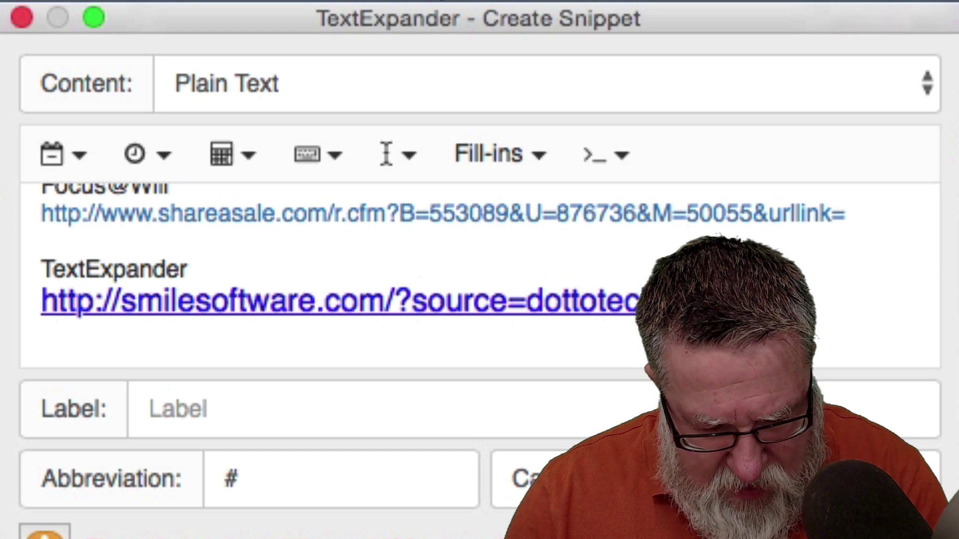
{"action": "type", "text": "210"}
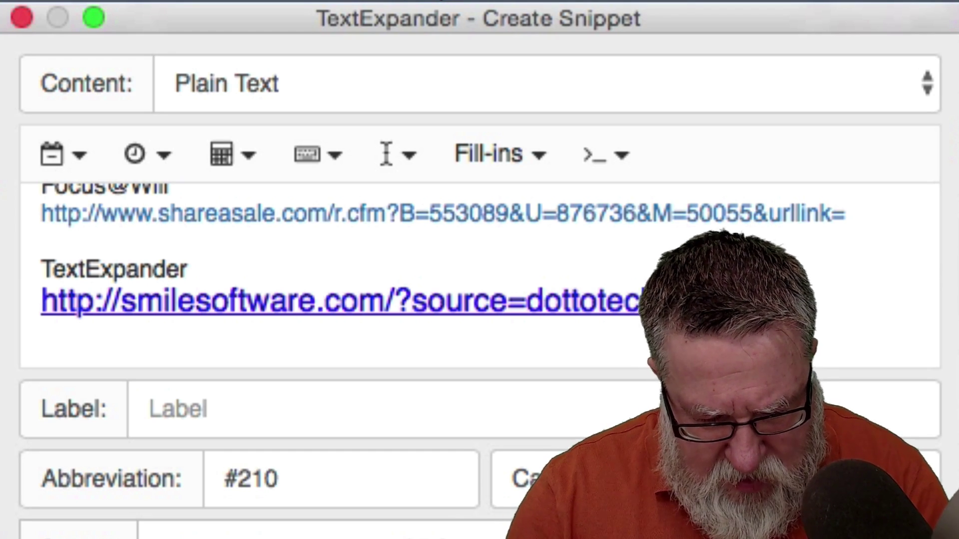
{"action": "key", "text": "BackSpace"}
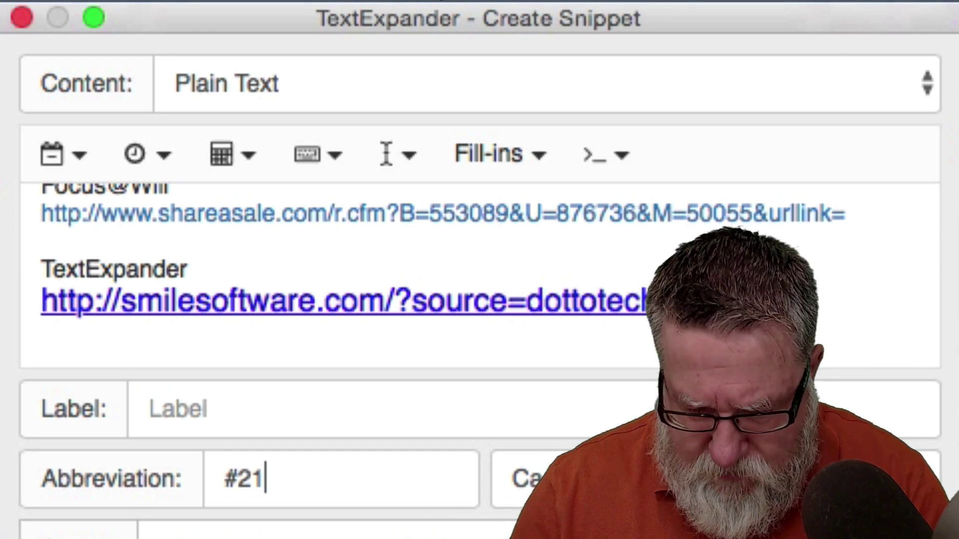
{"action": "key", "text": "BackSpace"}
{"action": "type", "text": "01"}
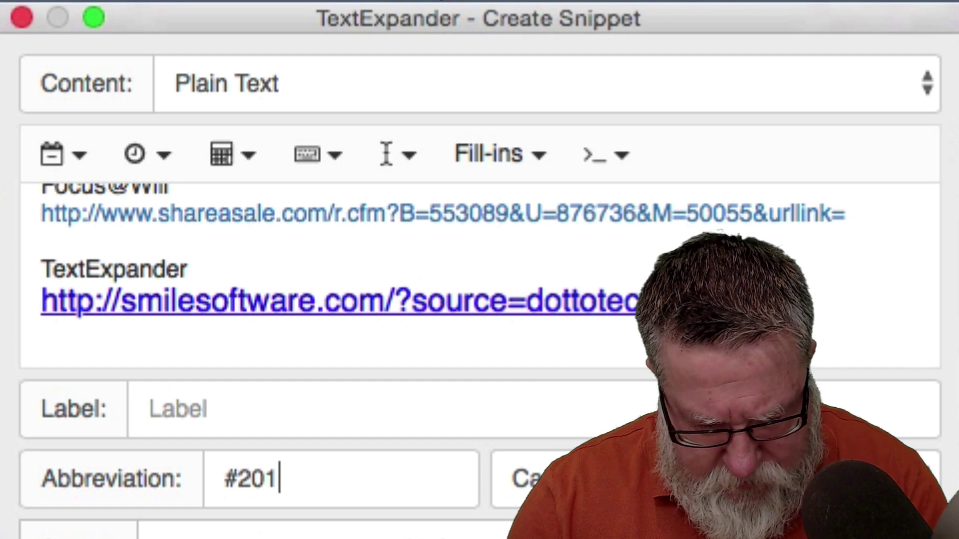
{"action": "type", "text": "7pro"}
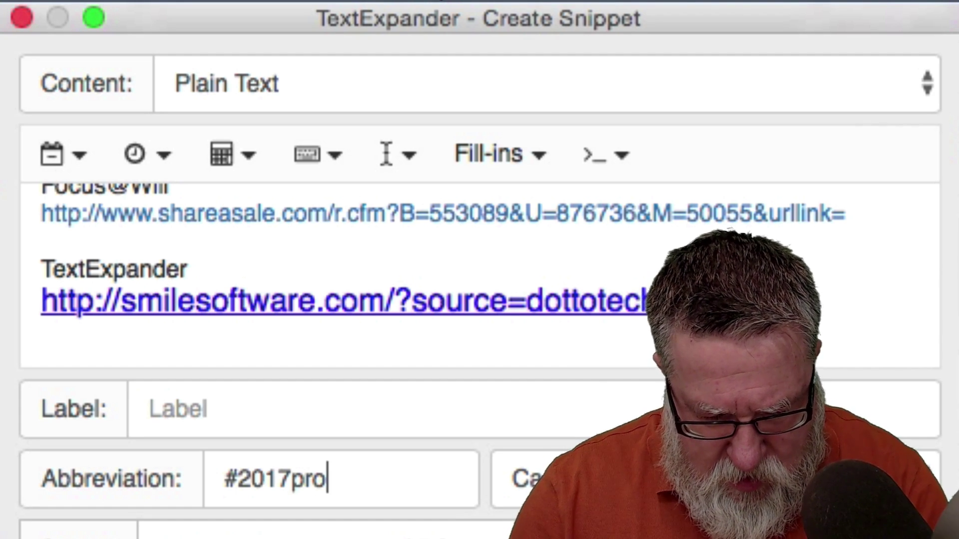
{"action": "type", "text": "ductivity"}
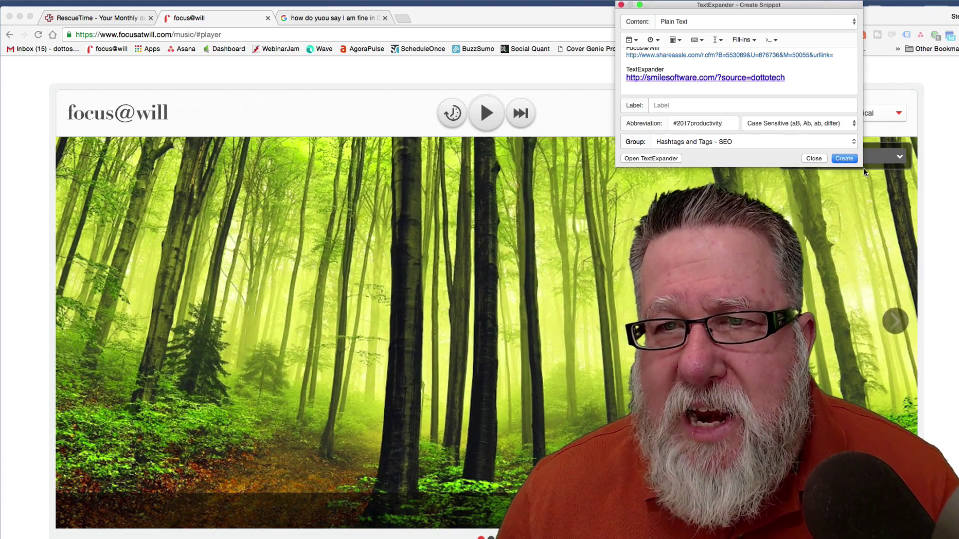
{"action": "left_click", "coordinate": [846, 159]}
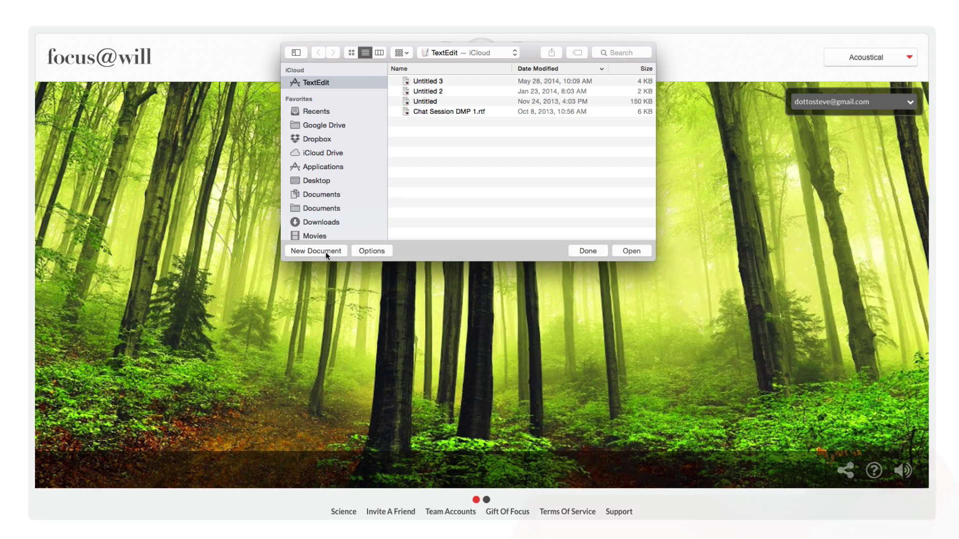
Create a new blank TextEdit document and move its window up and to the right
{"action": "left_click", "coordinate": [320, 251]}
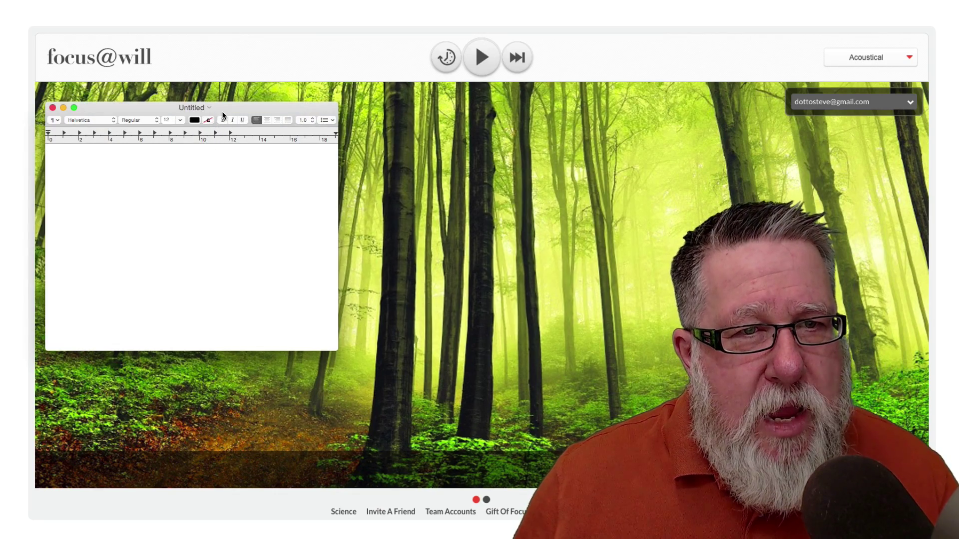
{"action": "left_click_drag", "start_coordinate": [230, 106], "coordinate": [277, 28]}
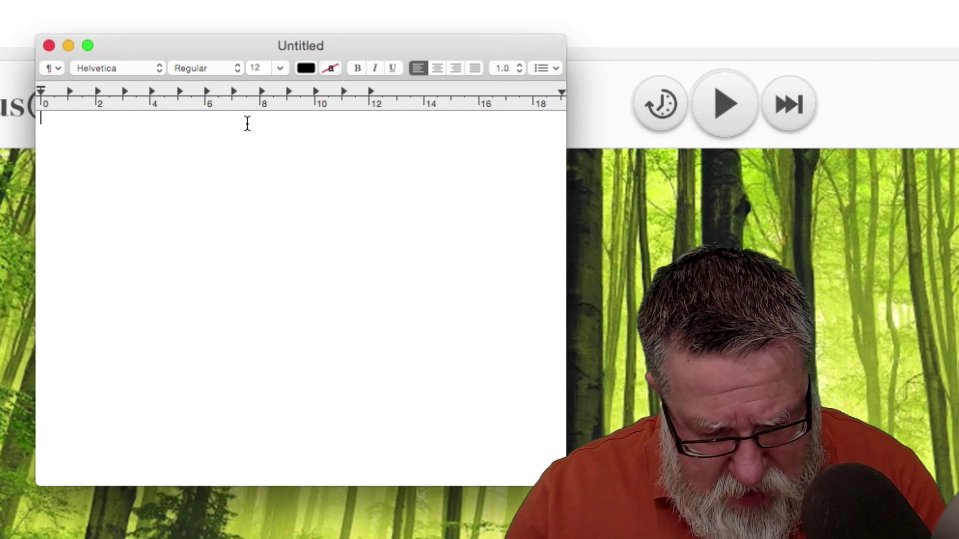
Type '#2017productive' into the Untitled document to trigger the links snippet
{"action": "type", "text": "#"}
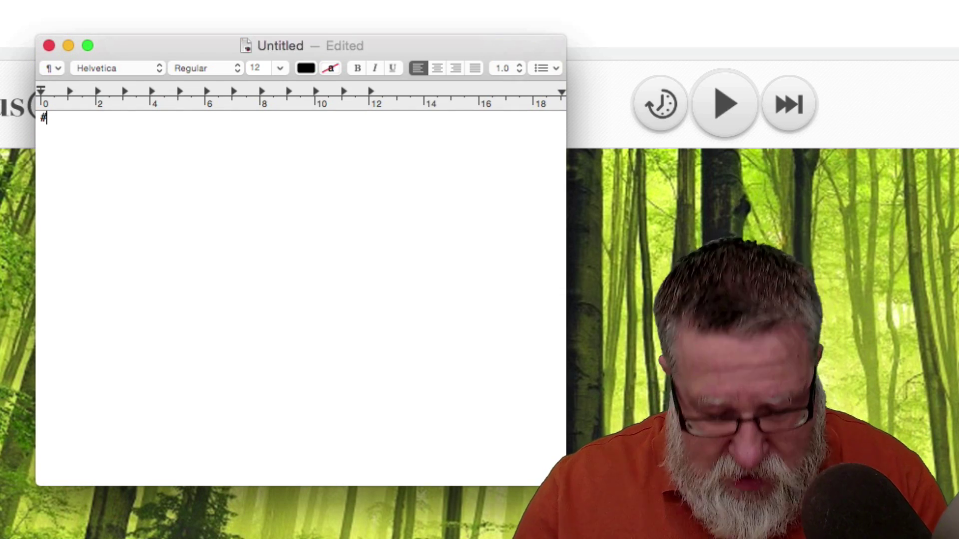
{"action": "type", "text": "2017"}
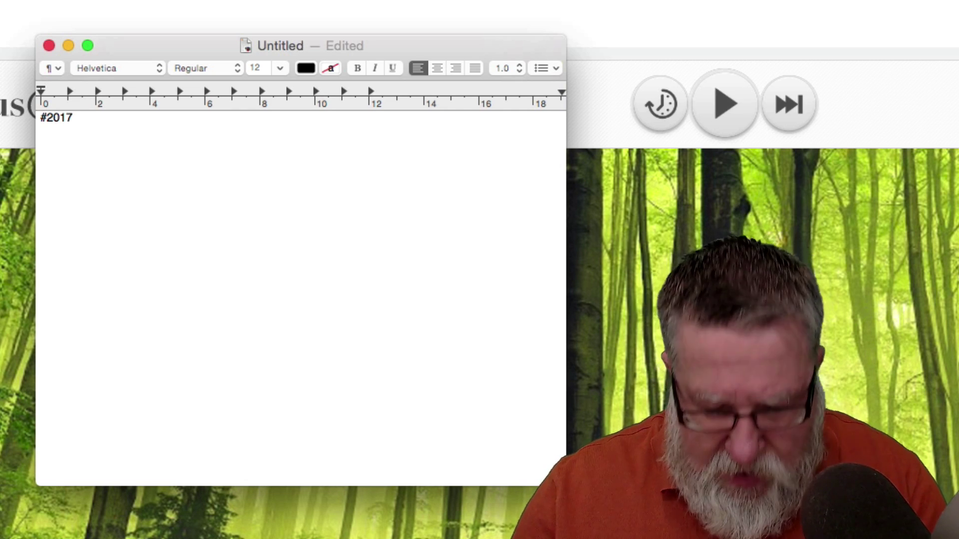
{"action": "type", "text": "pro"}
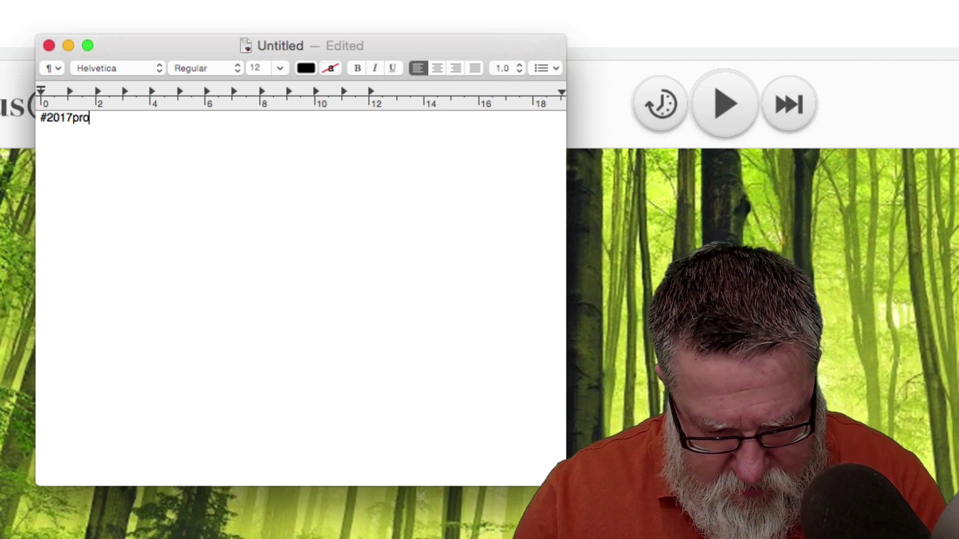
{"action": "type", "text": "ductive"}
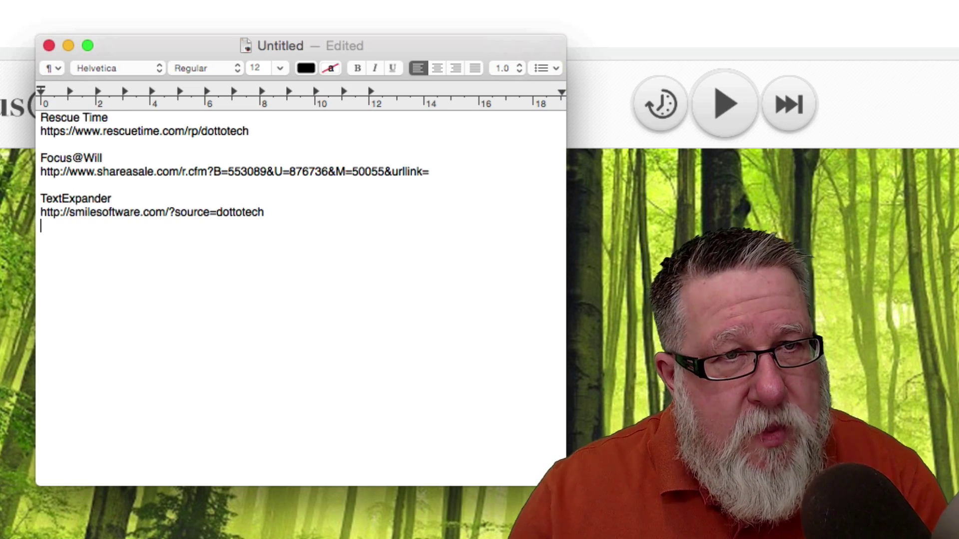